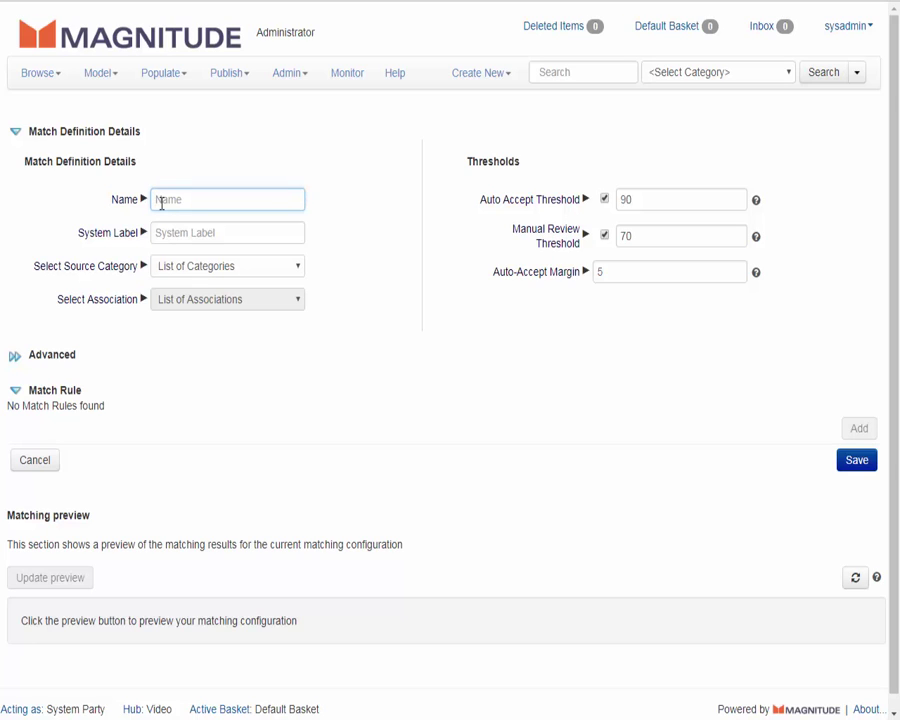
Step: Name the match definition MDAP, with source category SAP Source Systems and association SAP Source Systems-Location
text(MDAP)
click(216, 267)
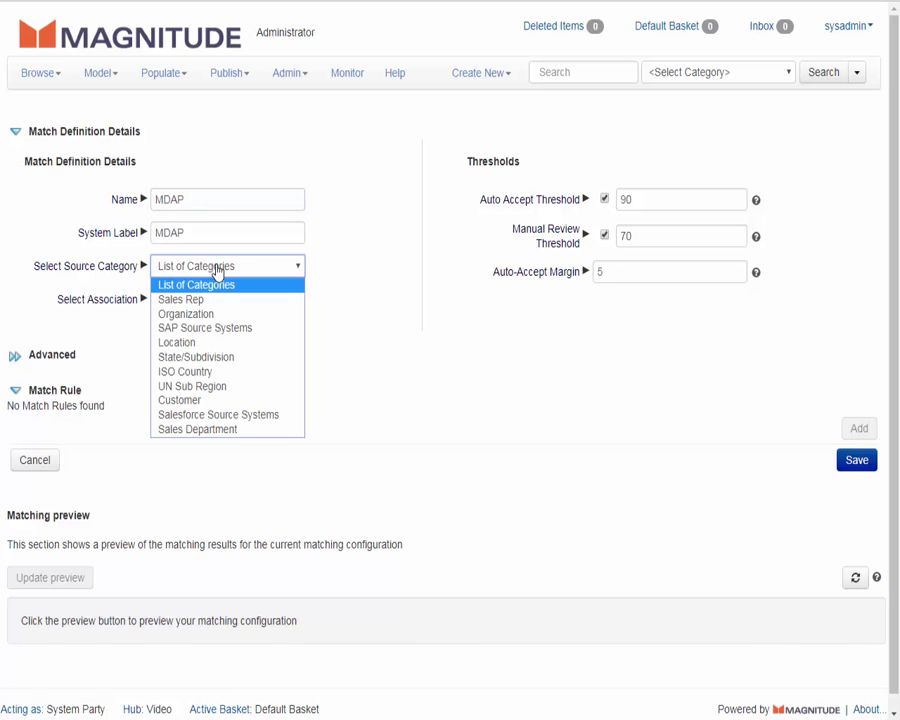
click(213, 328)
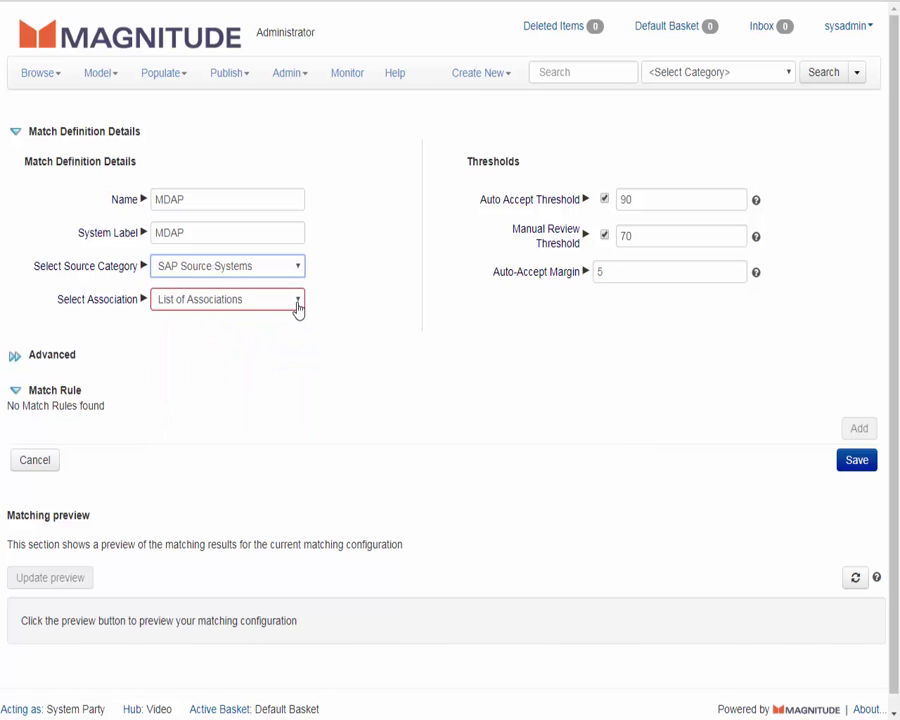
click(297, 303)
click(294, 332)
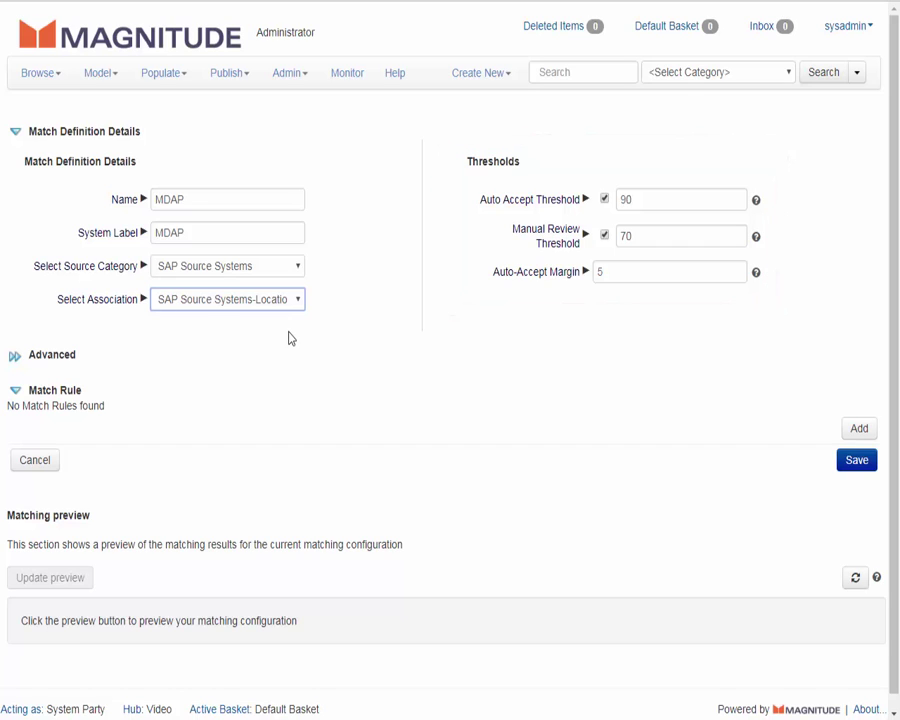
Step: Add a match rule pairing SAP Source Cust First Name with Location - Customer's Customer First Name, using String Similarity ('QGram')
click(858, 429)
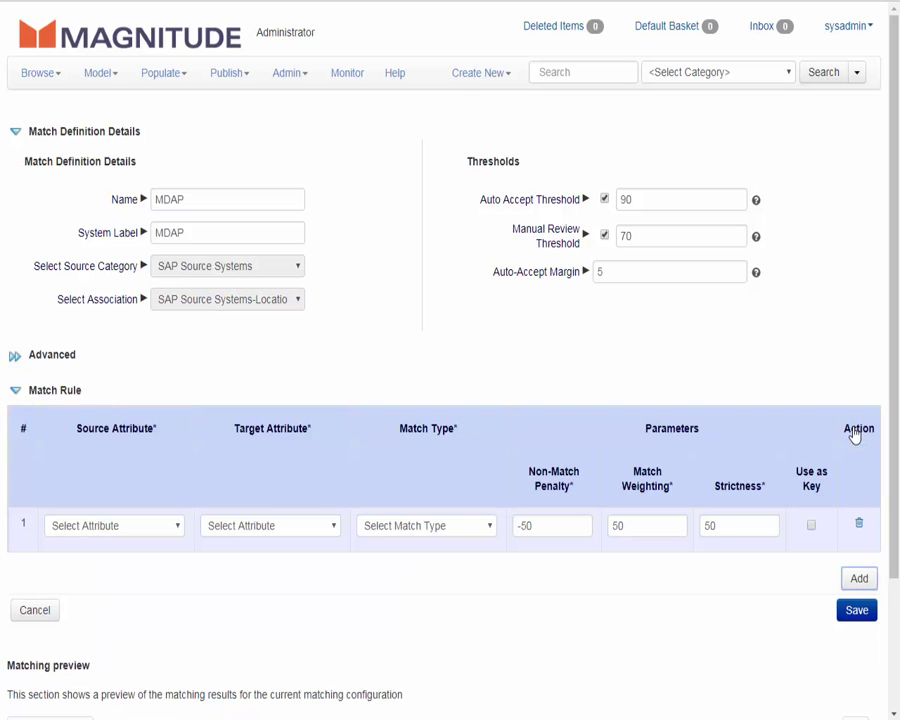
click(176, 530)
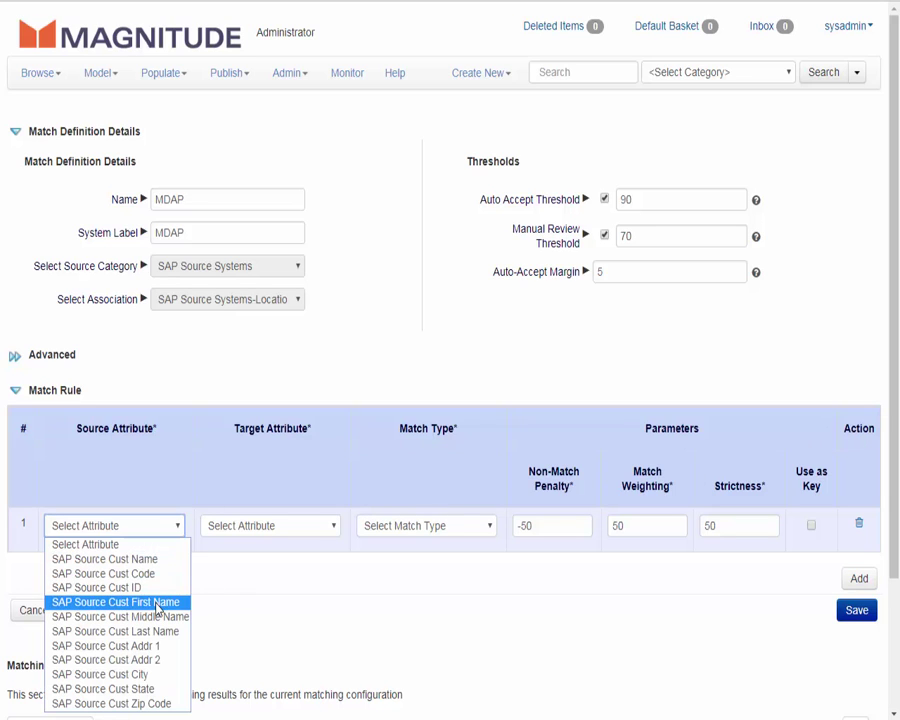
click(115, 602)
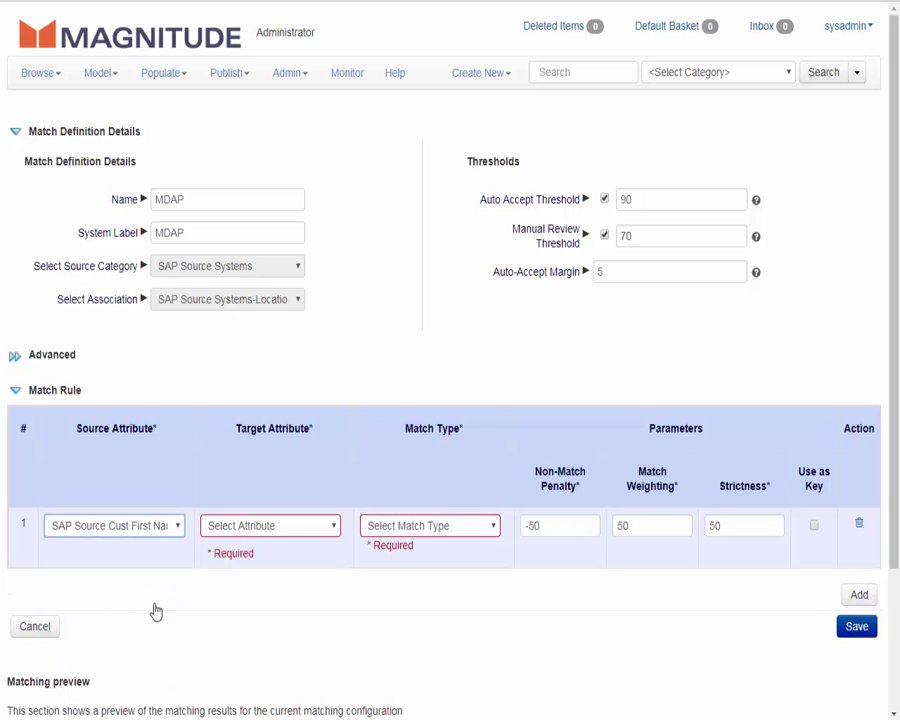
click(333, 530)
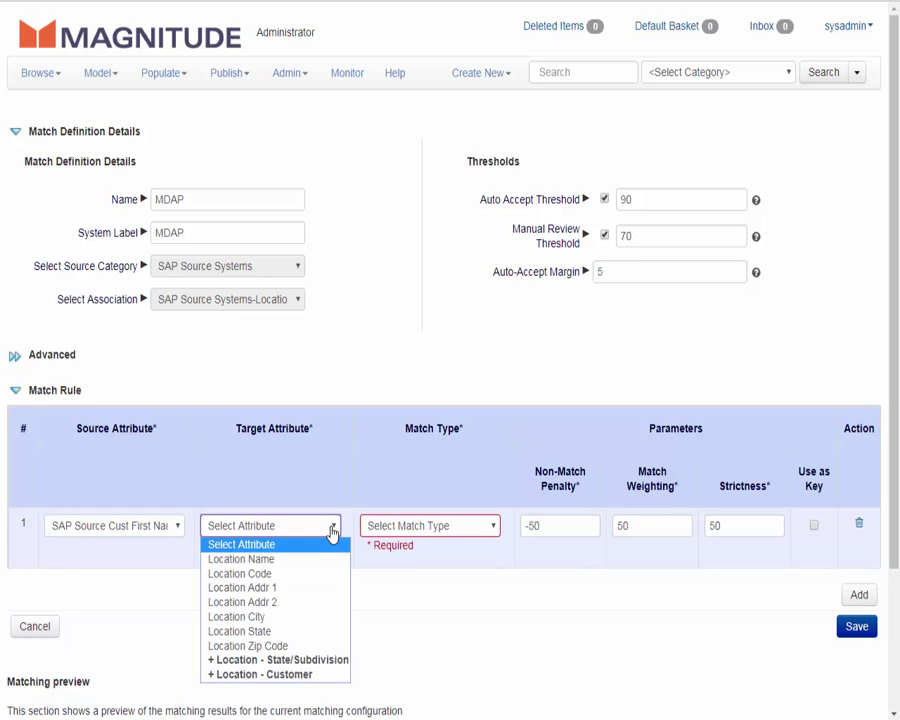
click(297, 675)
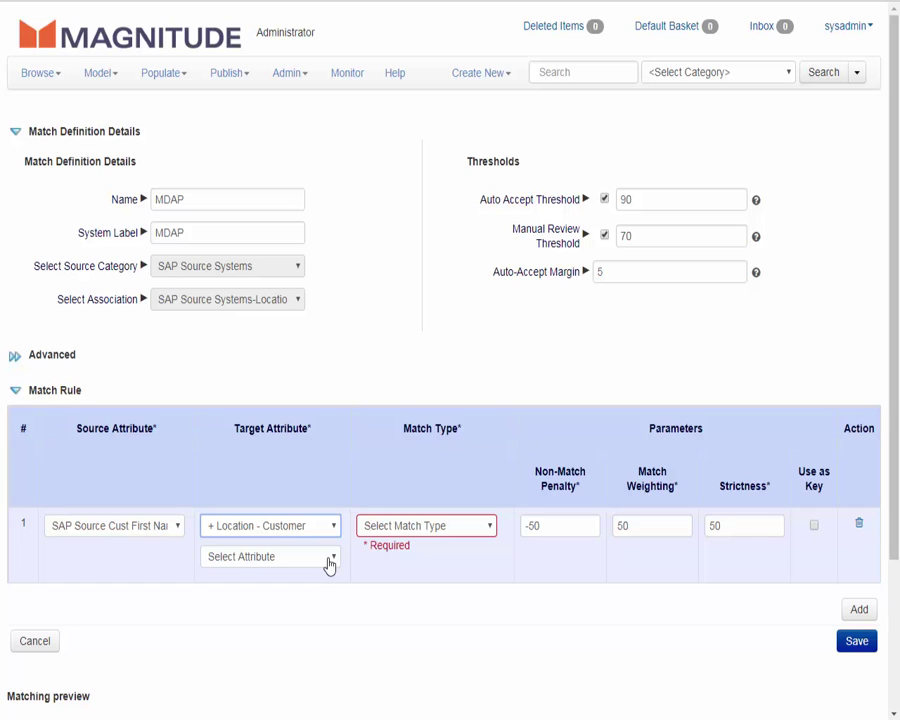
click(329, 562)
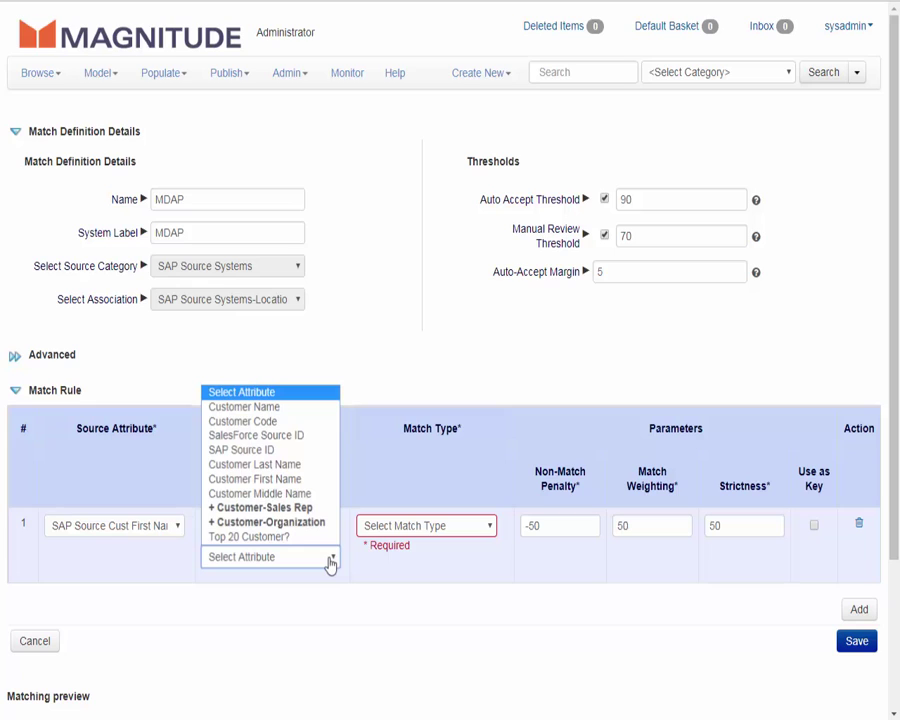
click(317, 479)
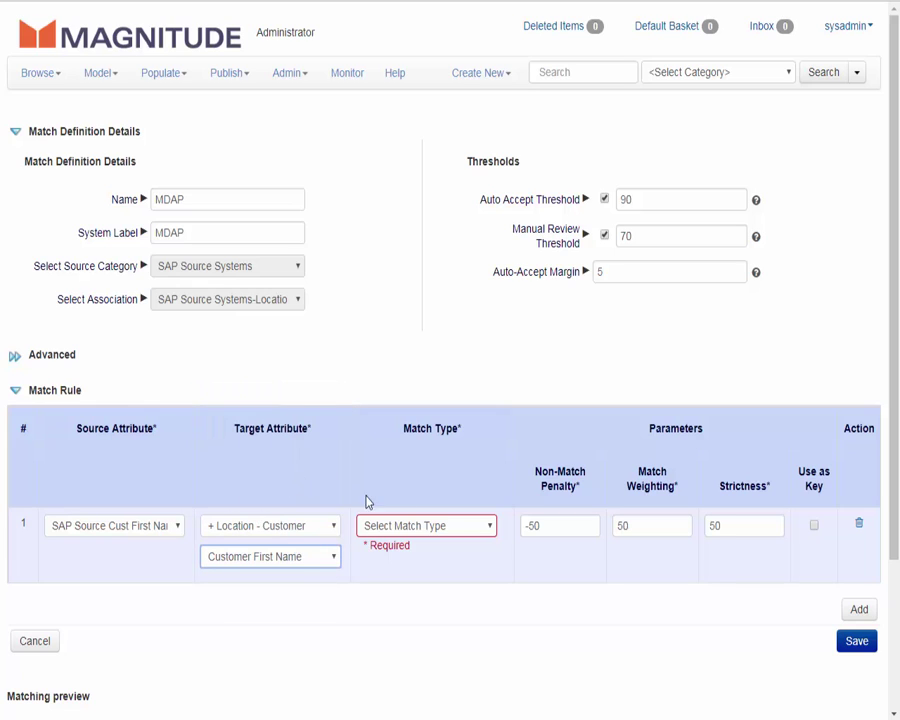
click(489, 530)
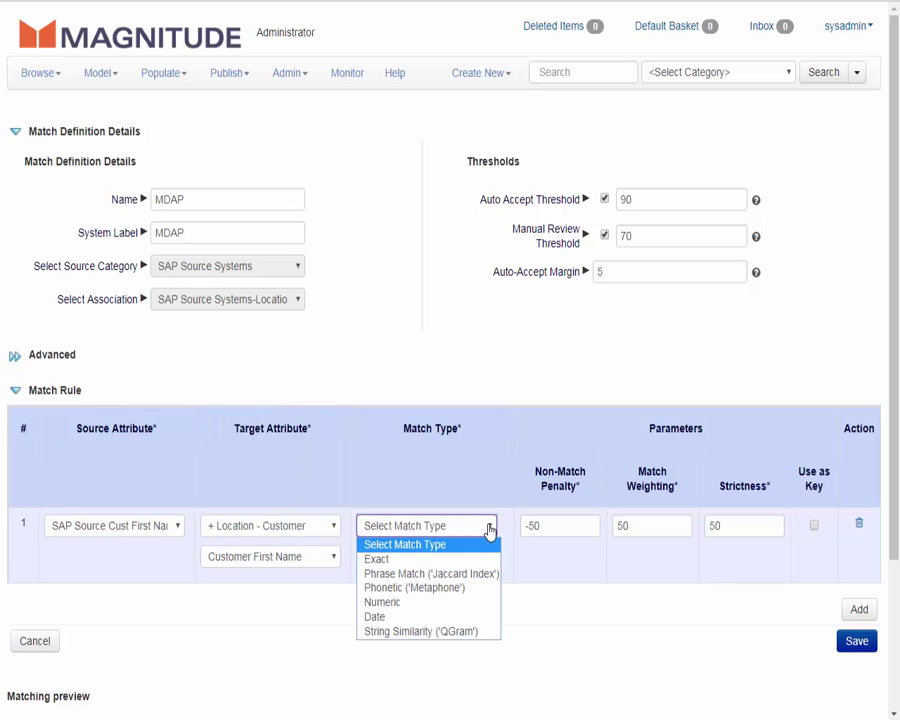
click(450, 632)
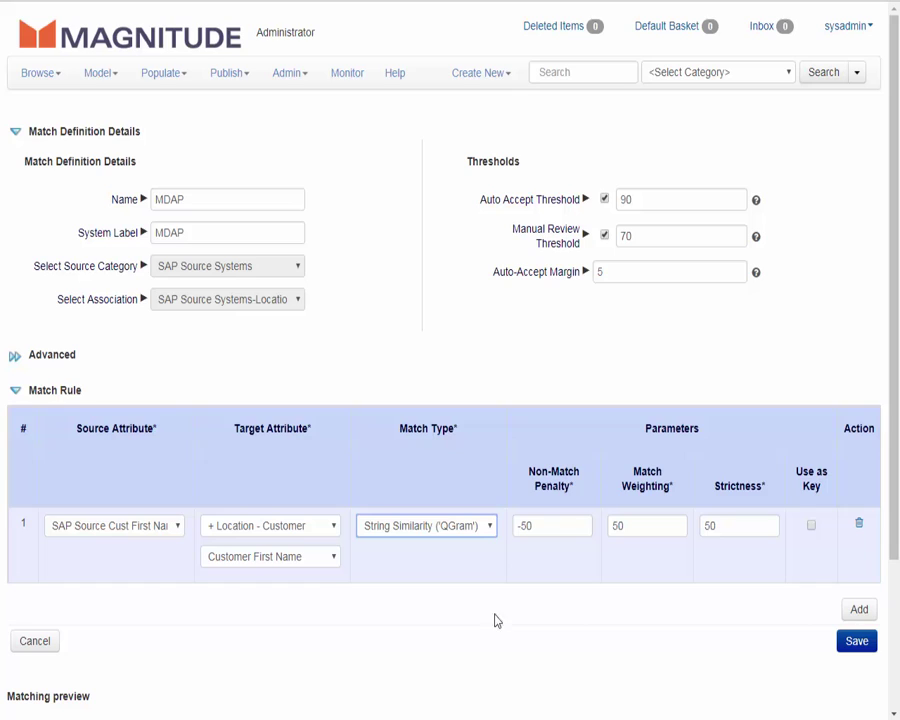
Step: Add a second match rule pairing SAP Source Cust Last Name with Location - Customer's Customer Last Name, using String Similarity ('QGram')
click(857, 610)
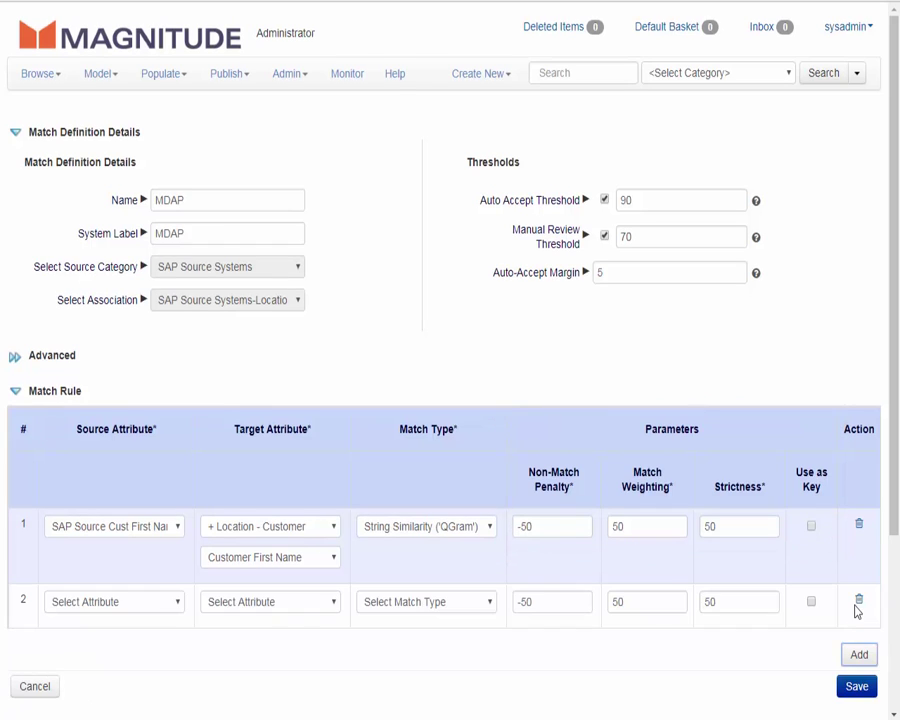
click(180, 605)
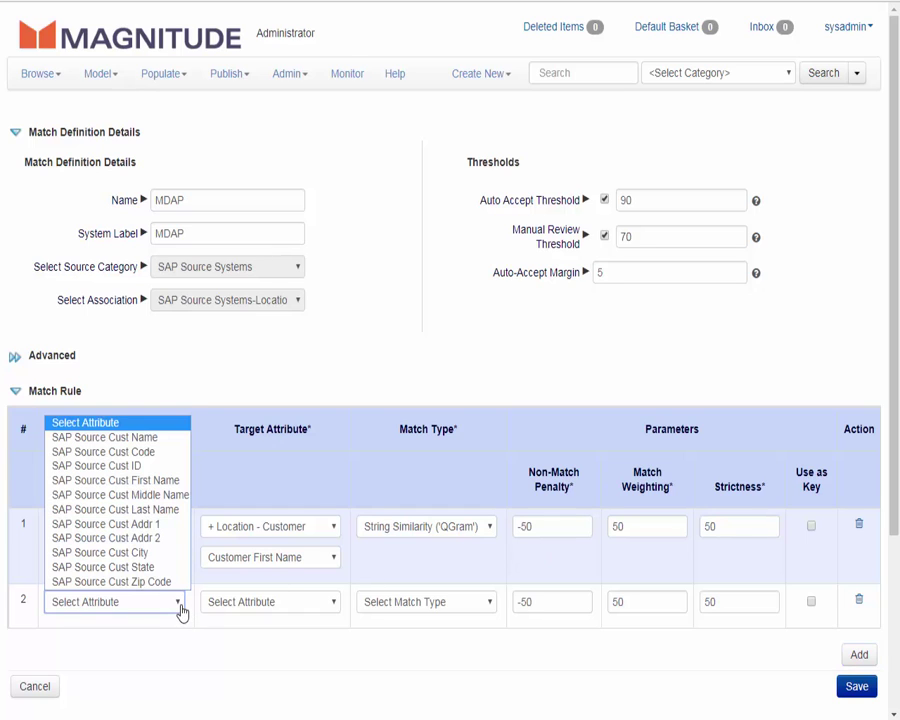
click(168, 511)
click(336, 605)
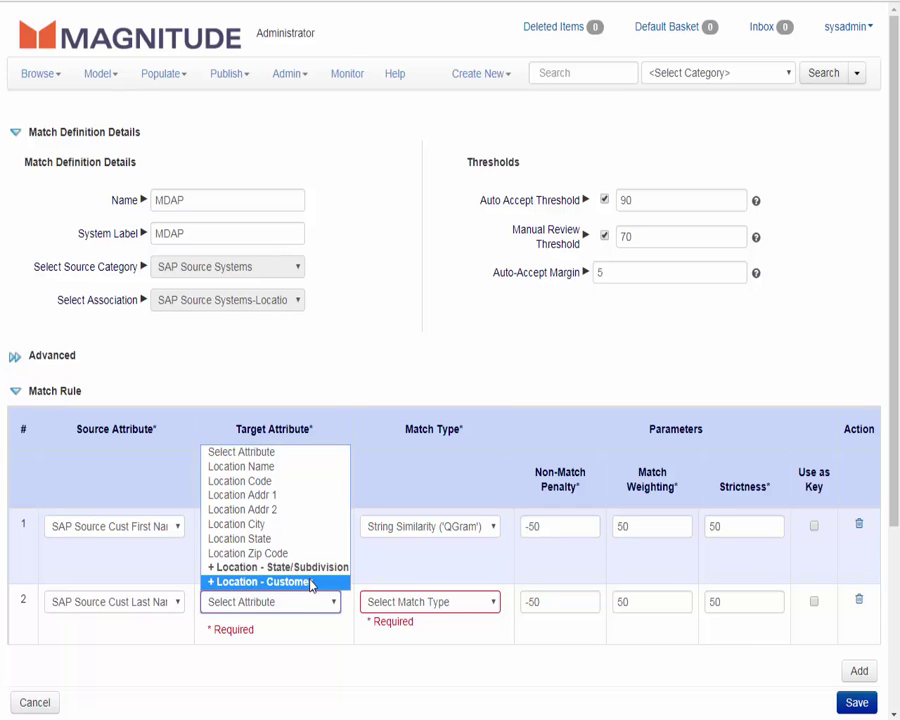
click(310, 585)
click(334, 636)
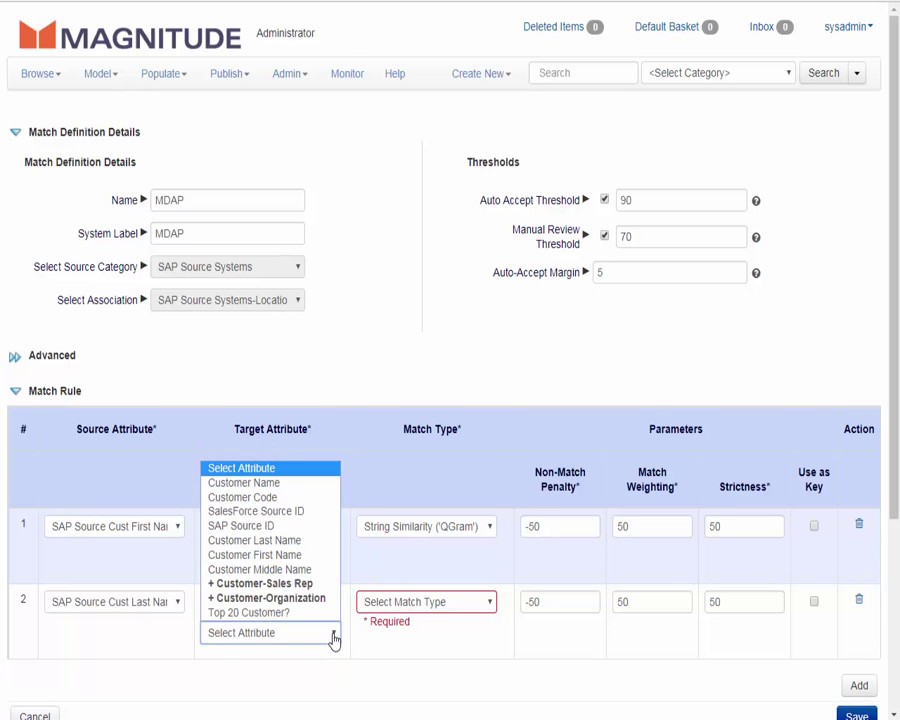
click(294, 541)
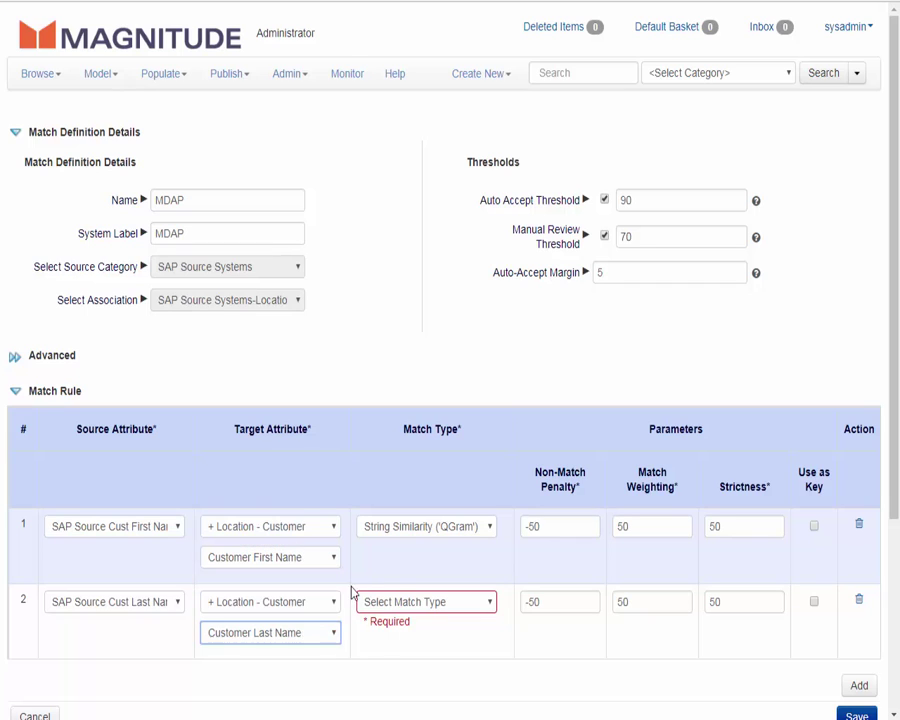
click(488, 603)
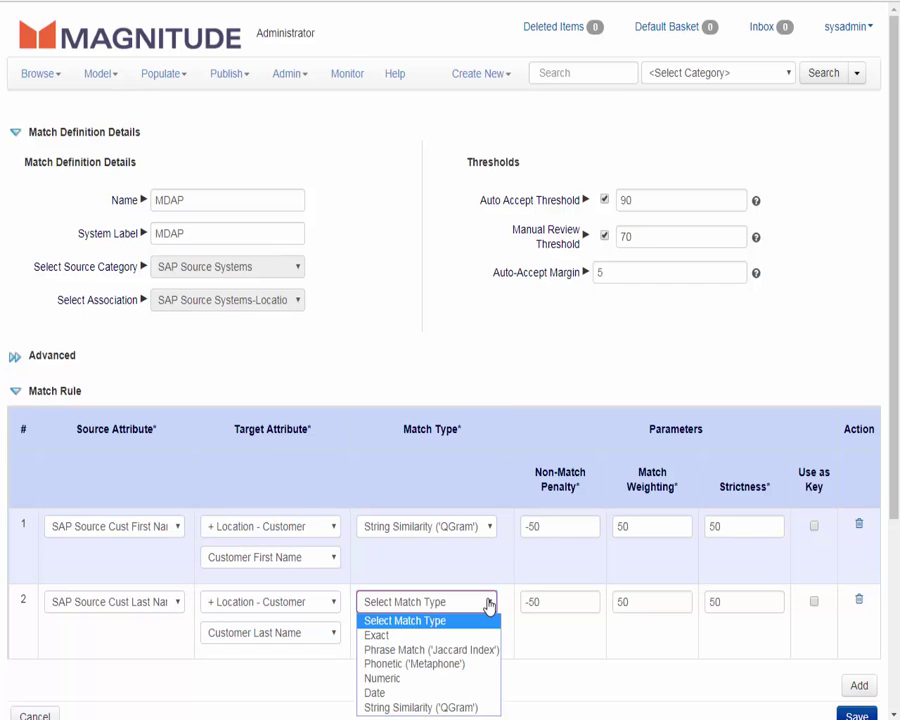
click(456, 707)
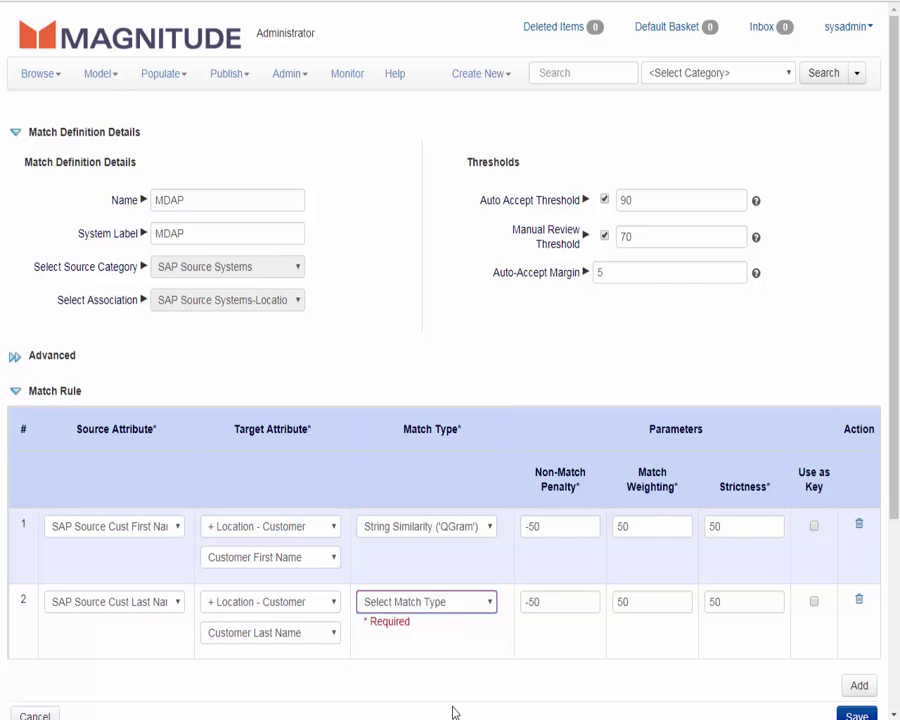
Step: Add a third rule matching SAP Source Cust Zip Code to Location Zip Code by String Similarity ('QGram') and use it as key
click(857, 686)
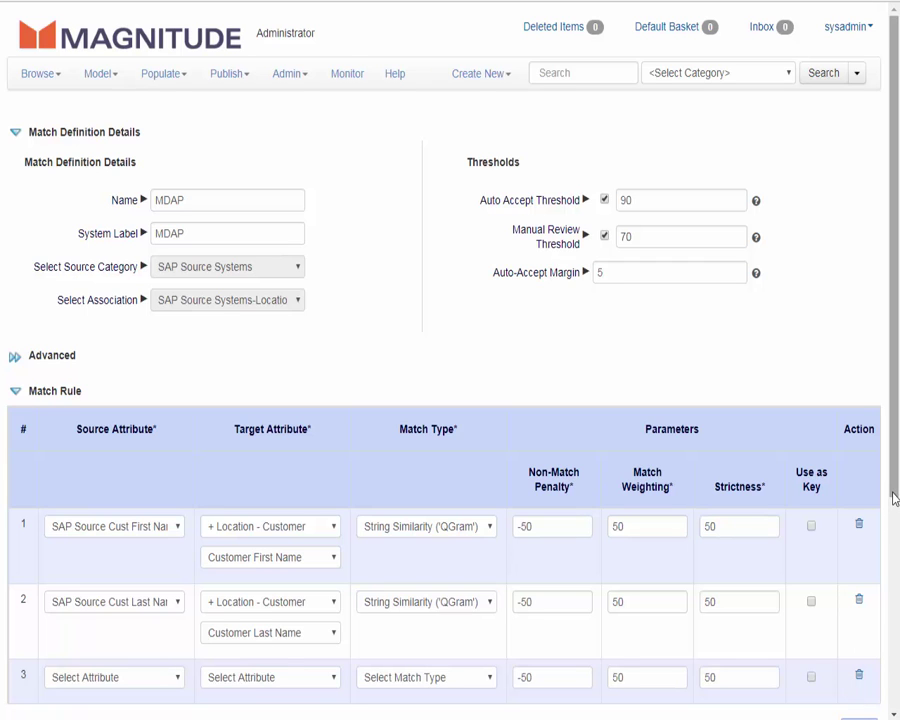
scroll(890, 490, down, 2)
click(180, 524)
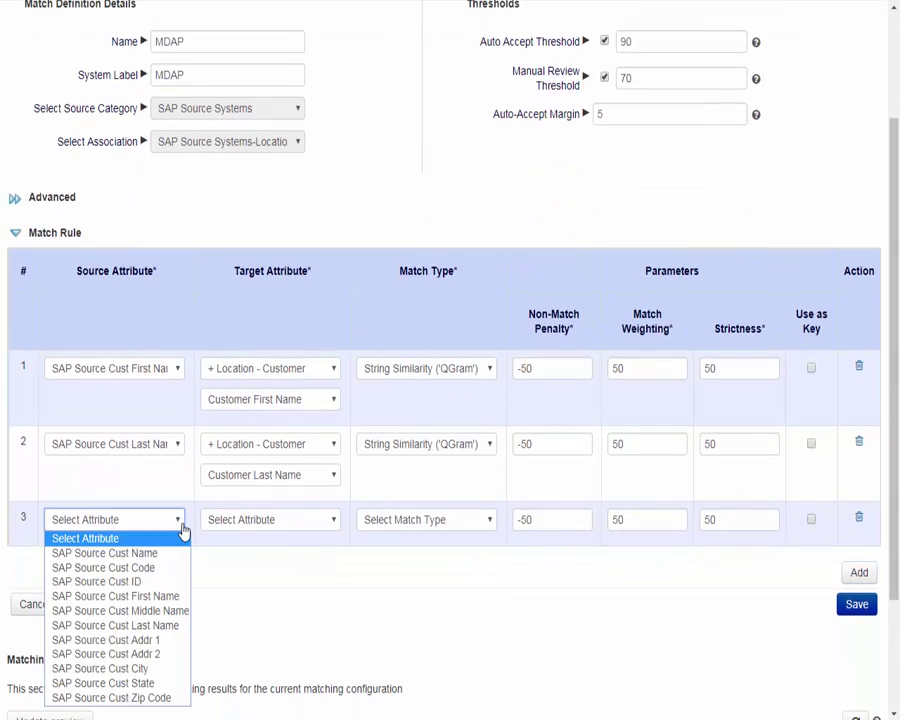
click(173, 697)
click(327, 527)
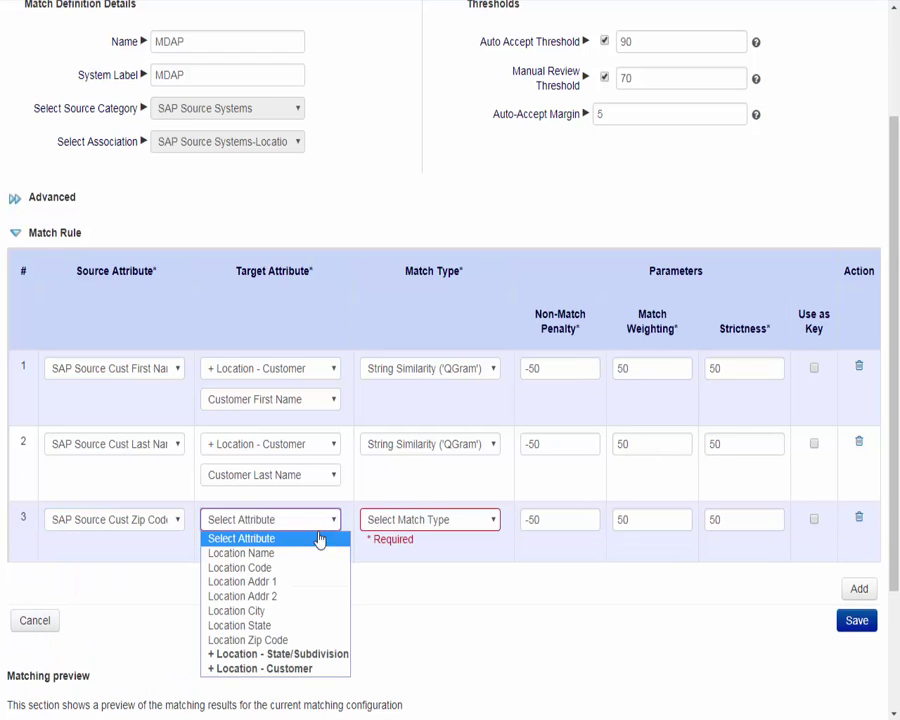
click(292, 641)
click(491, 519)
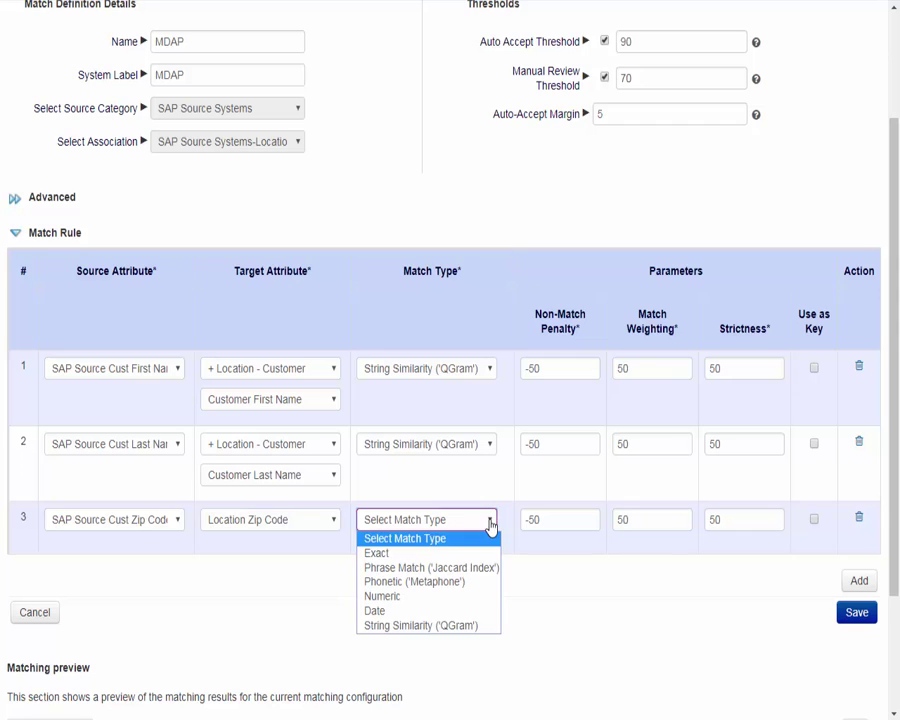
click(462, 625)
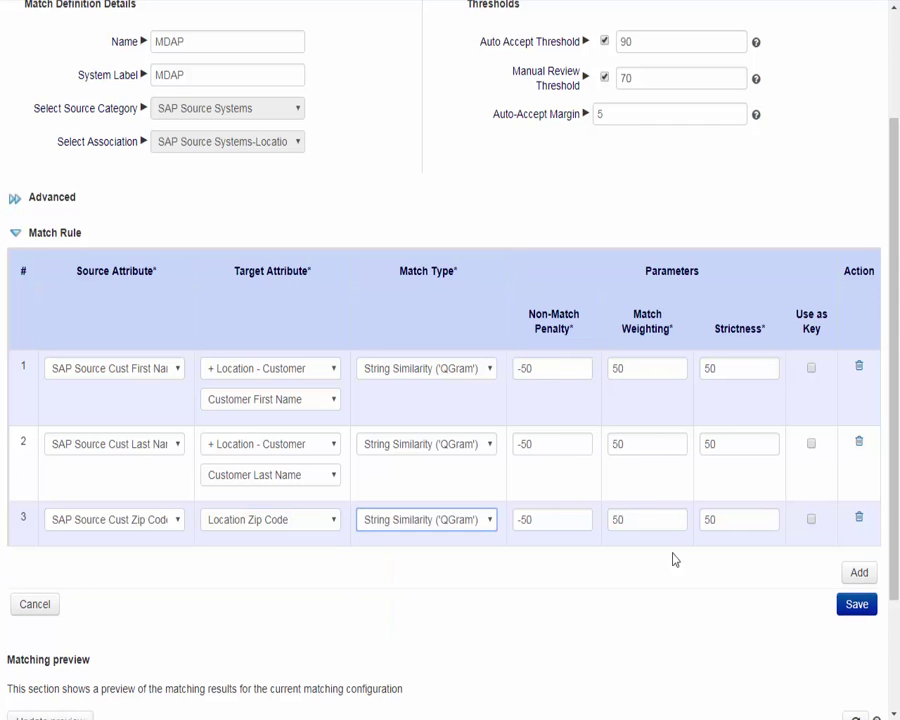
click(811, 521)
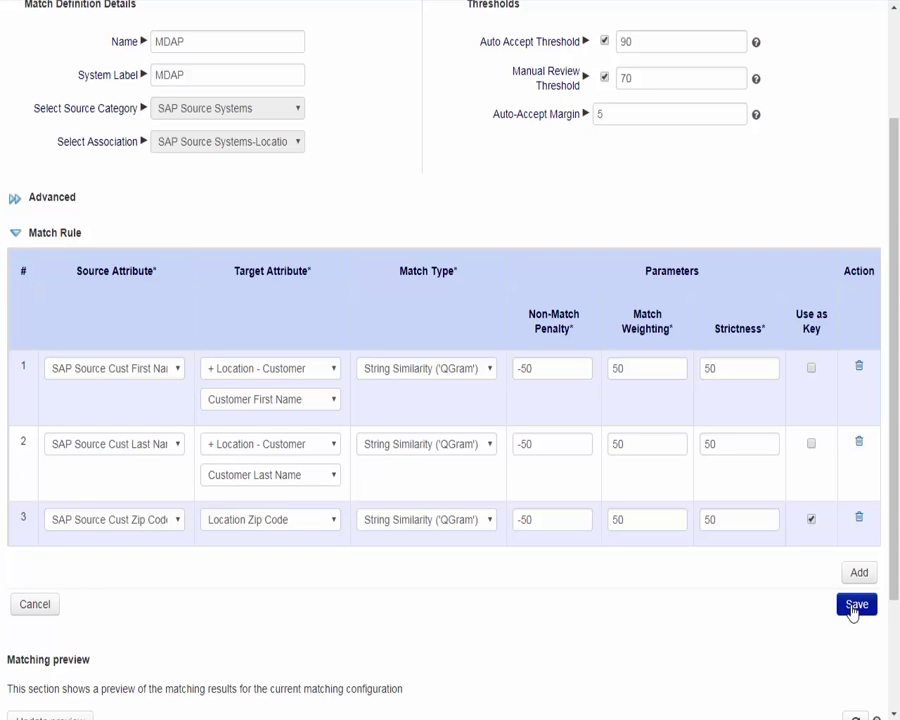
Step: Update the matching preview and examine the match percentages and scored record pairs
scroll(852, 611, down, 3)
scroll(60, 640, up, 3)
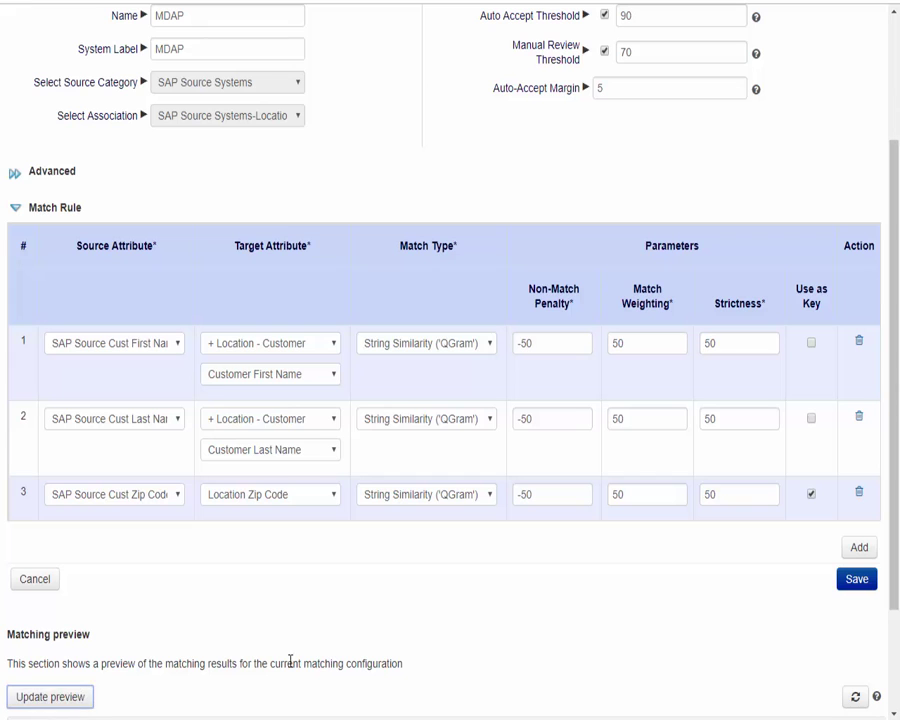
scroll(548, 618, down, 3)
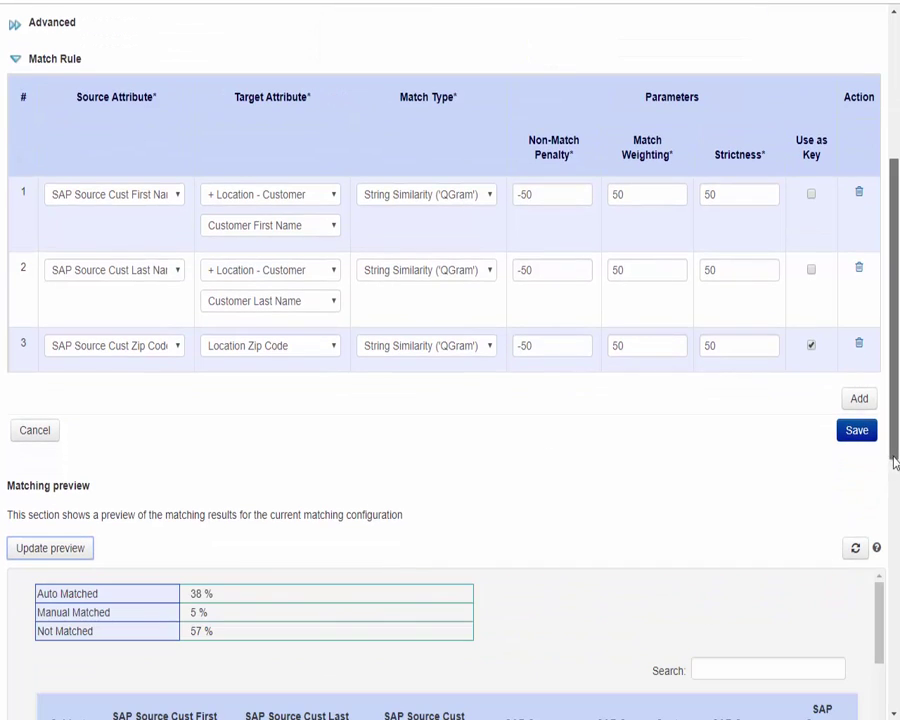
drag(895, 462, 897, 619)
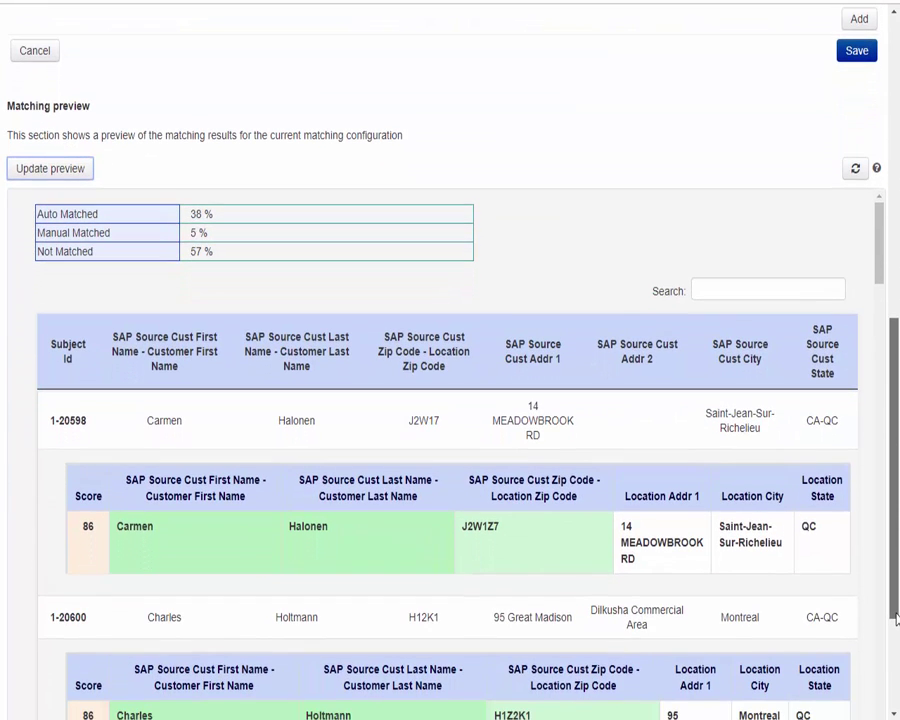
Step: Save the match definition, then open MDAP from the match list and execute it
click(842, 62)
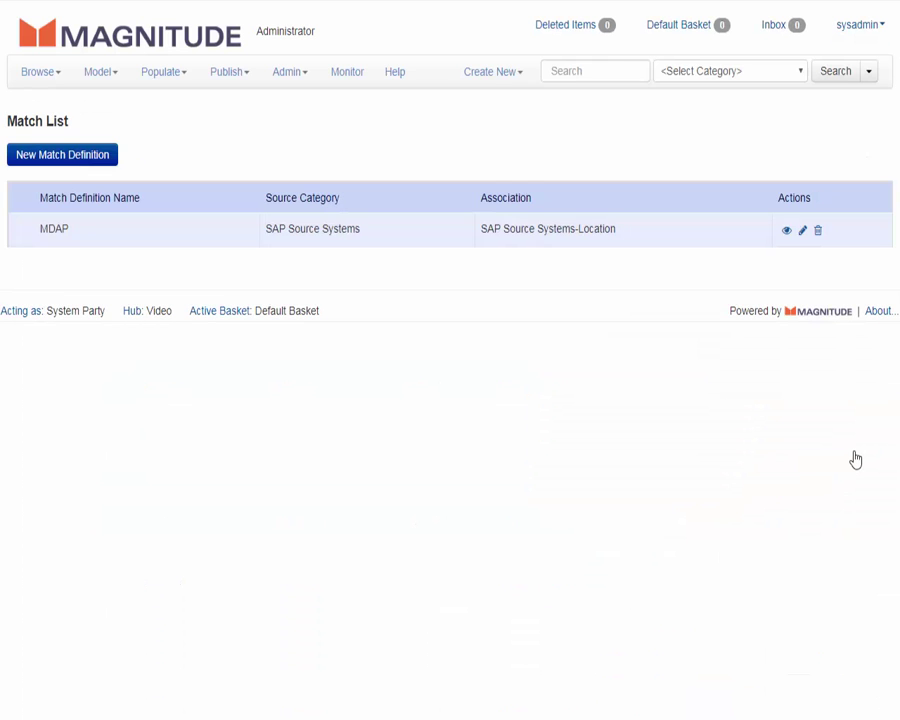
click(787, 231)
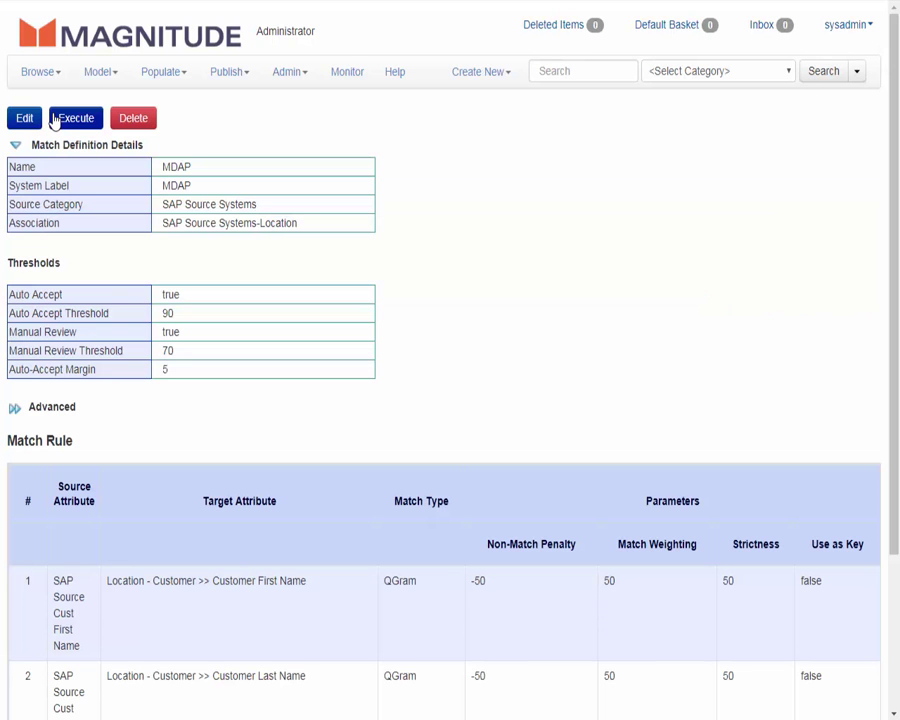
click(62, 118)
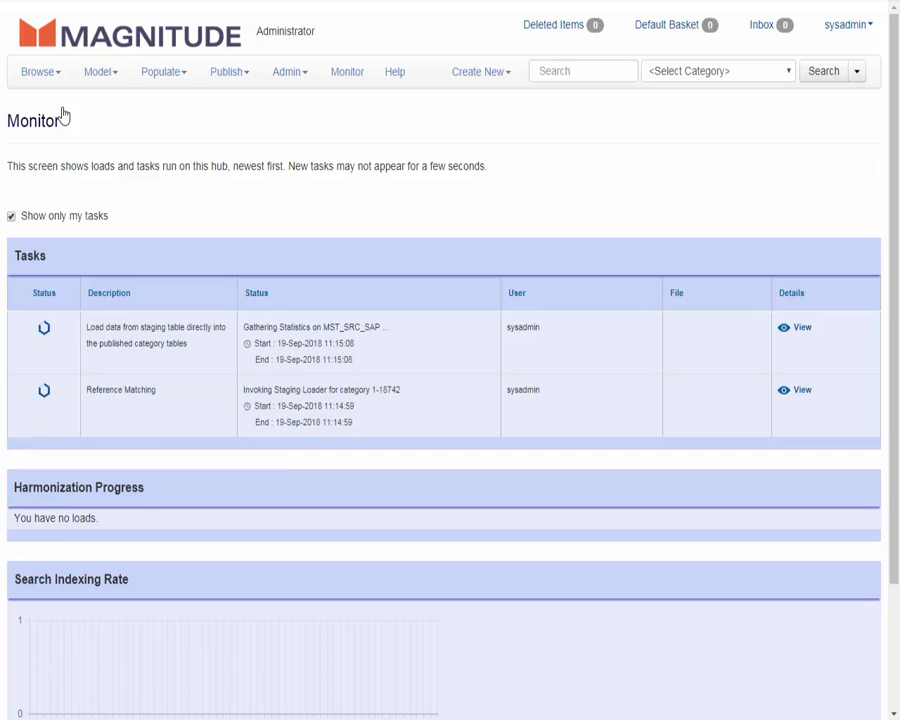
Step: Open the published records of the SAP Source Systems category from the category list
click(100, 71)
click(114, 106)
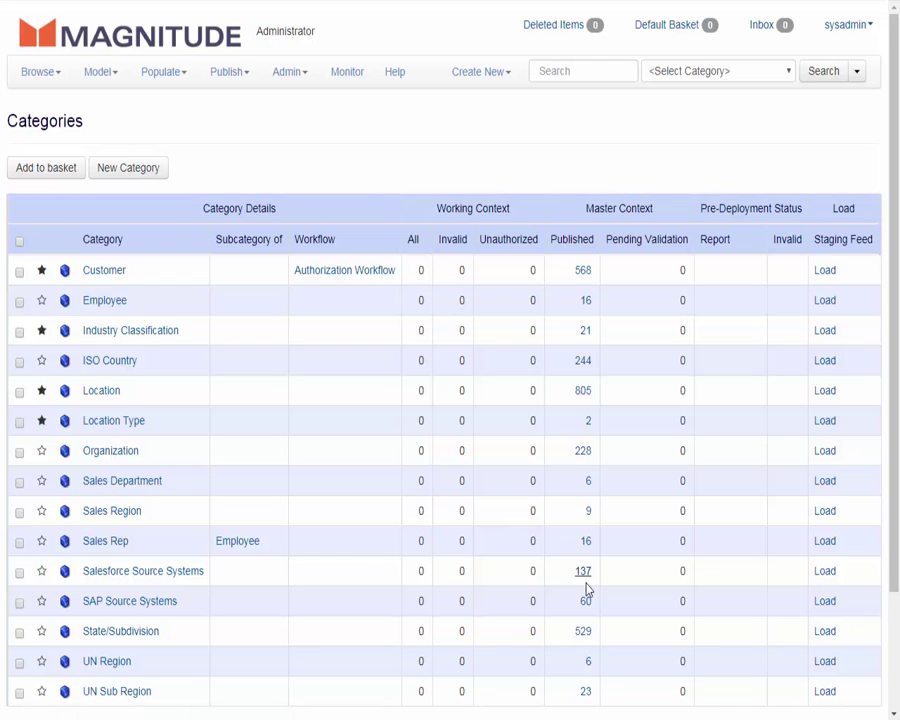
click(587, 604)
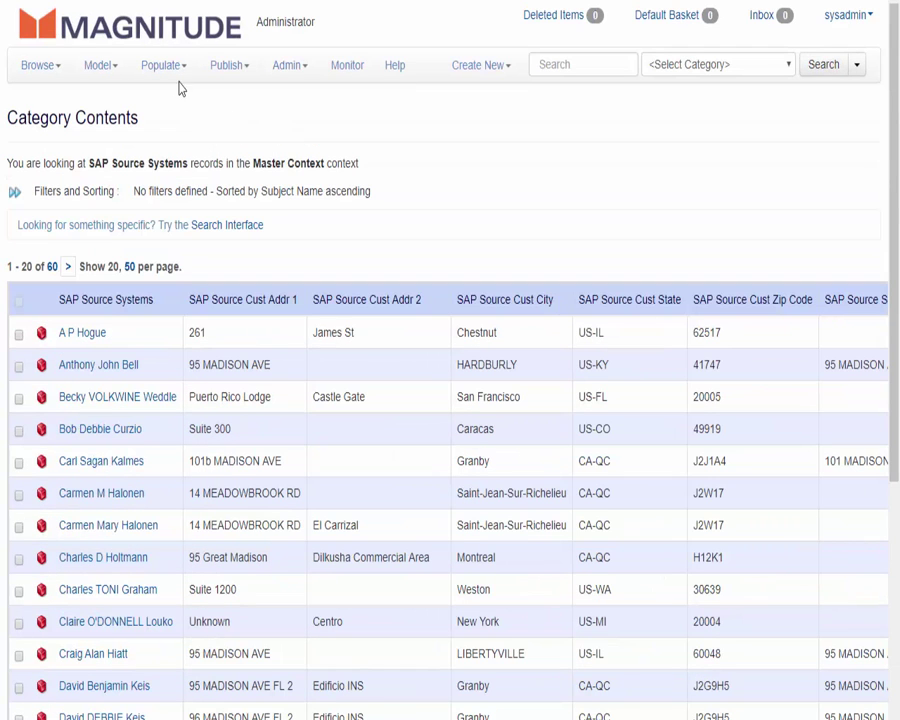
Step: Open the MDAP potential matches for SAP Source Systems in Matching Stewardship
click(184, 70)
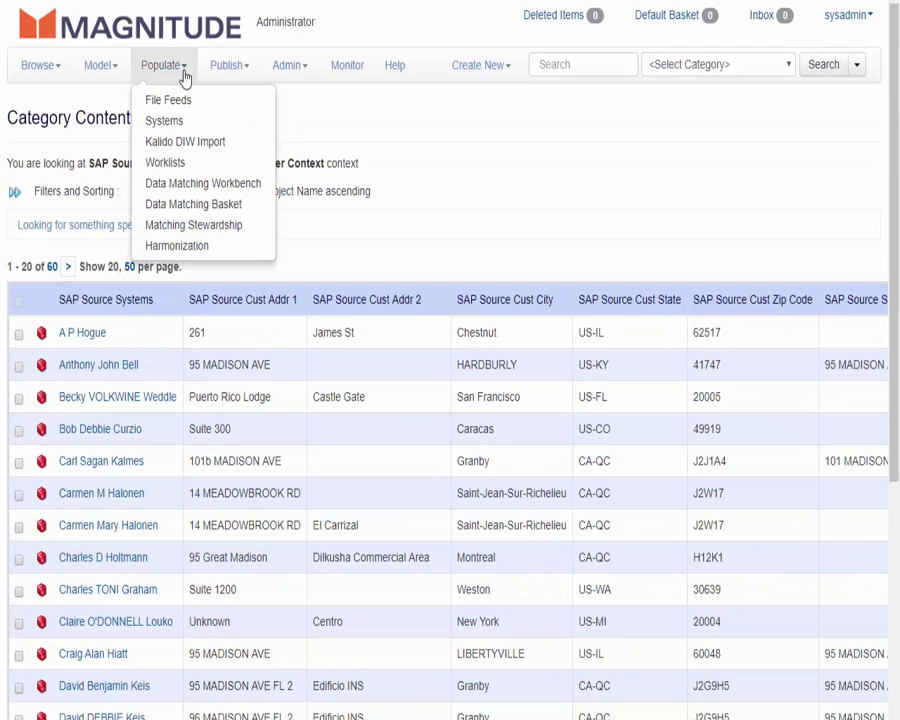
click(157, 236)
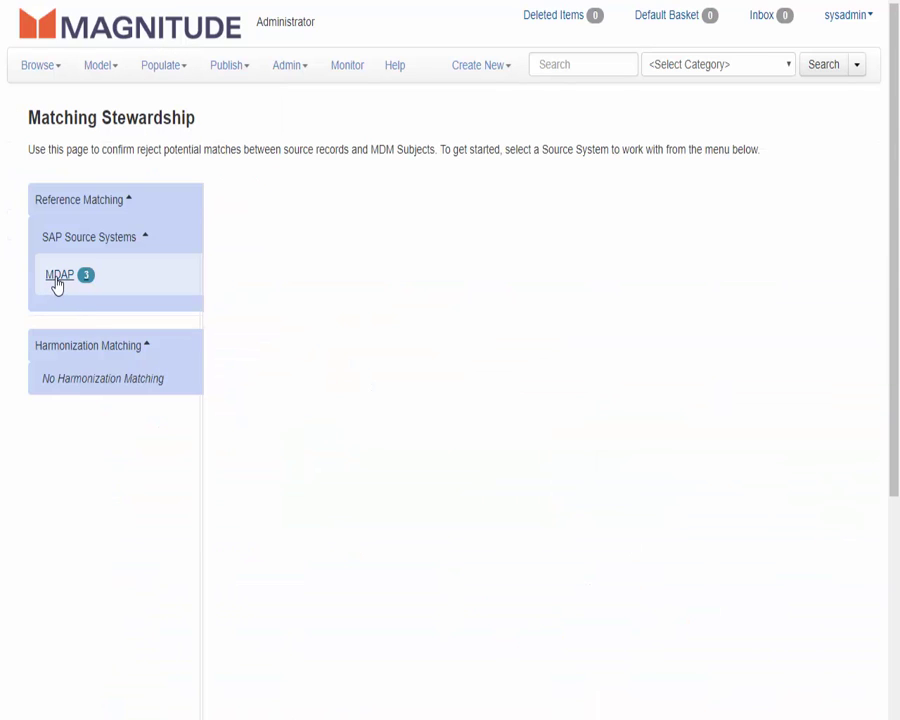
click(57, 285)
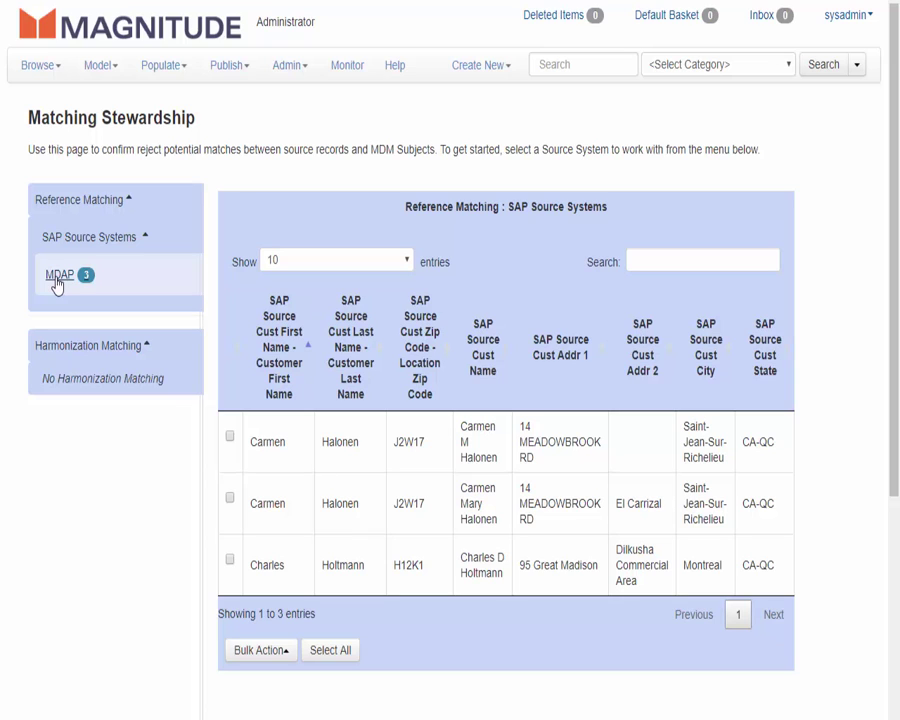
click(268, 515)
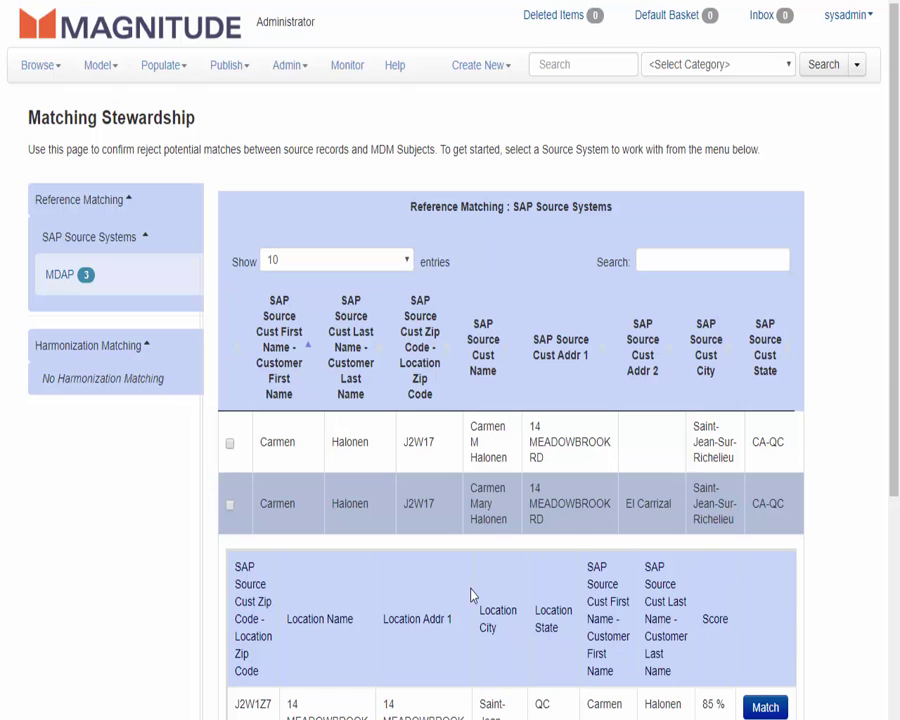
scroll(472, 592, down, 5)
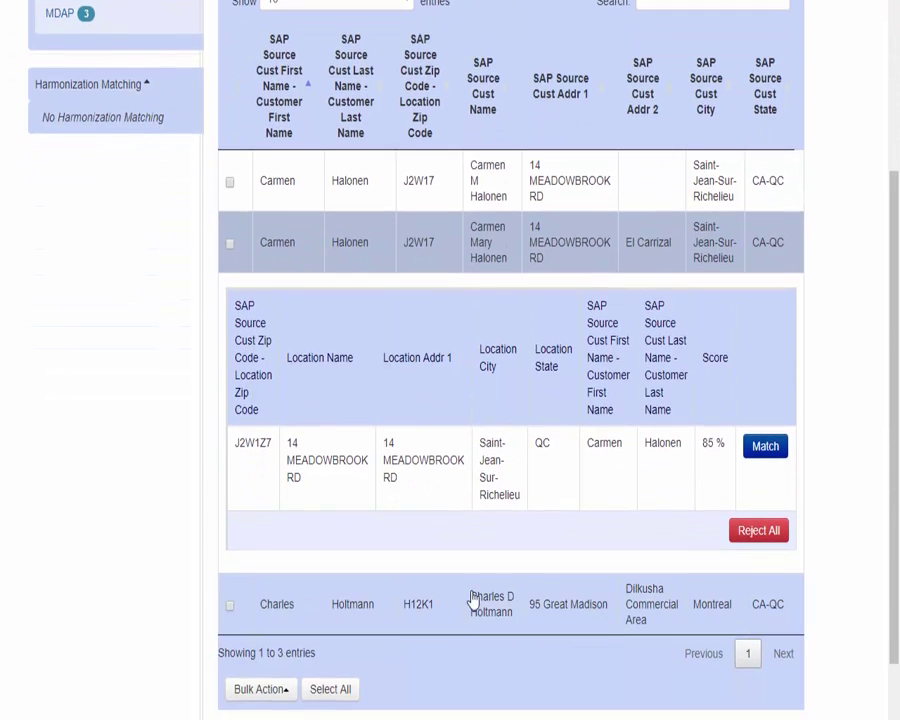
click(286, 586)
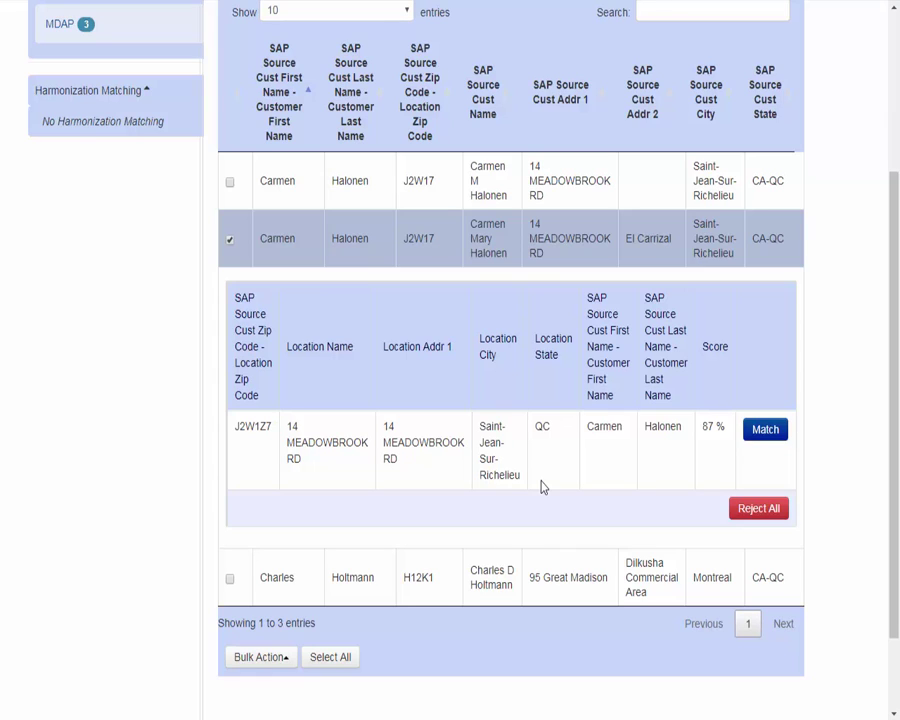
click(764, 437)
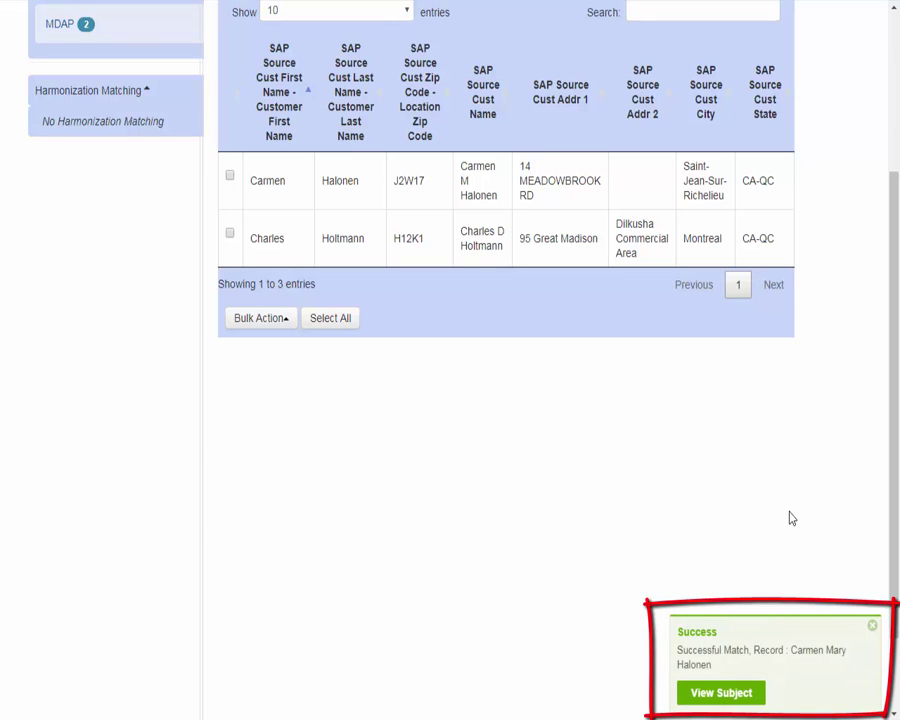
click(724, 700)
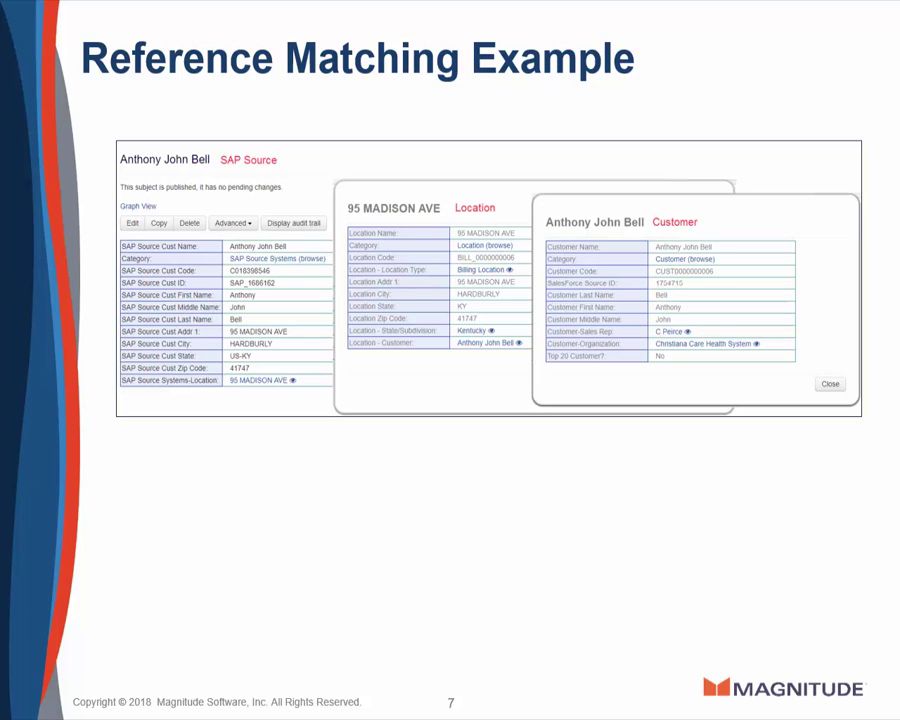
key(Right)
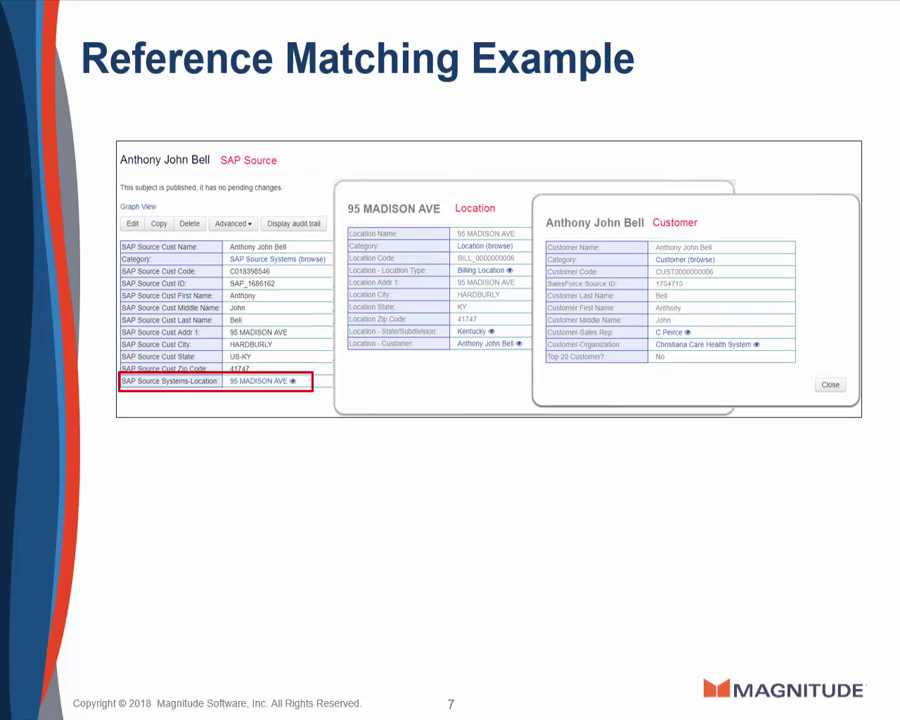